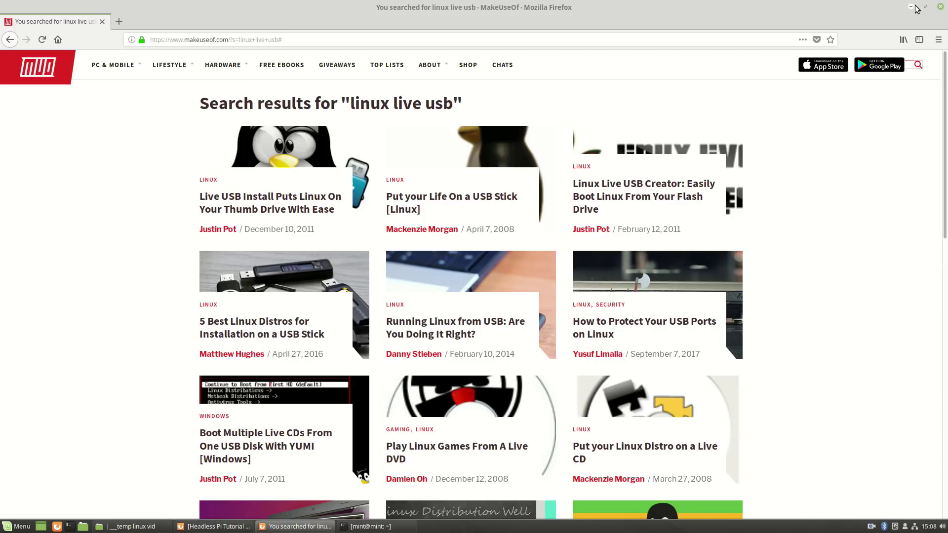
# Open the Raspbian page from the Raspberry Pi downloads and view the available images
pyautogui.press('super+d')
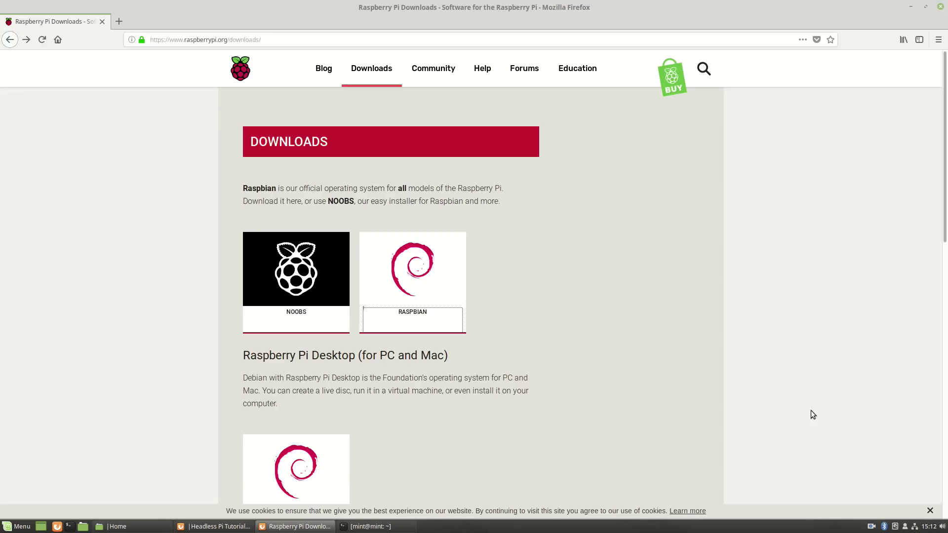
pyautogui.click(415, 263)
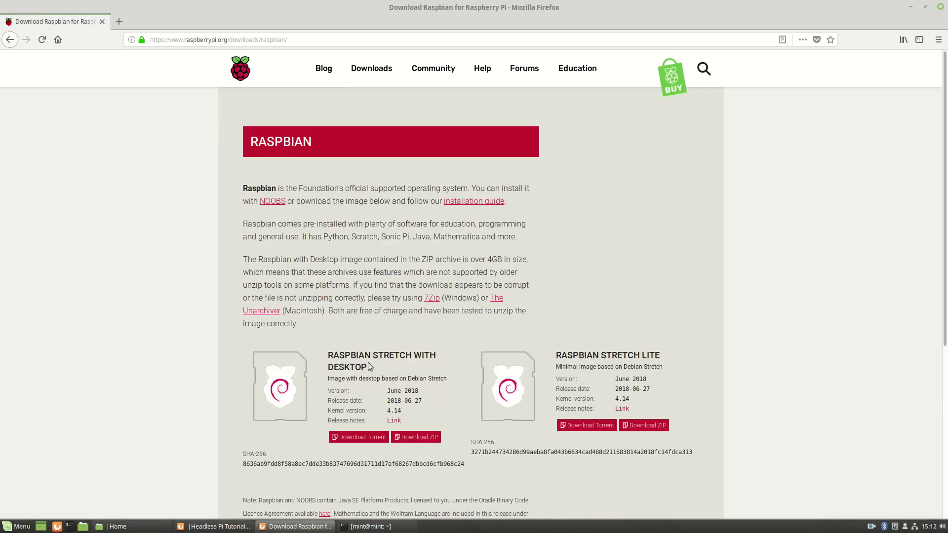
pyautogui.scroll(-1, 165, 326)
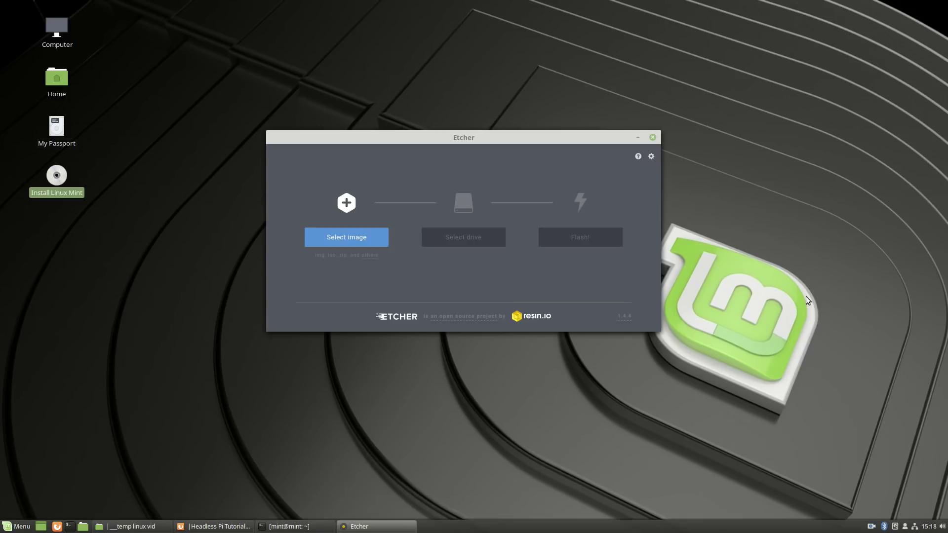
# In Etcher, flash the image 2018-06-27-raspbian-stretch.img to the 31.1 GB STORAGE DEVICE
pyautogui.click(356, 239)
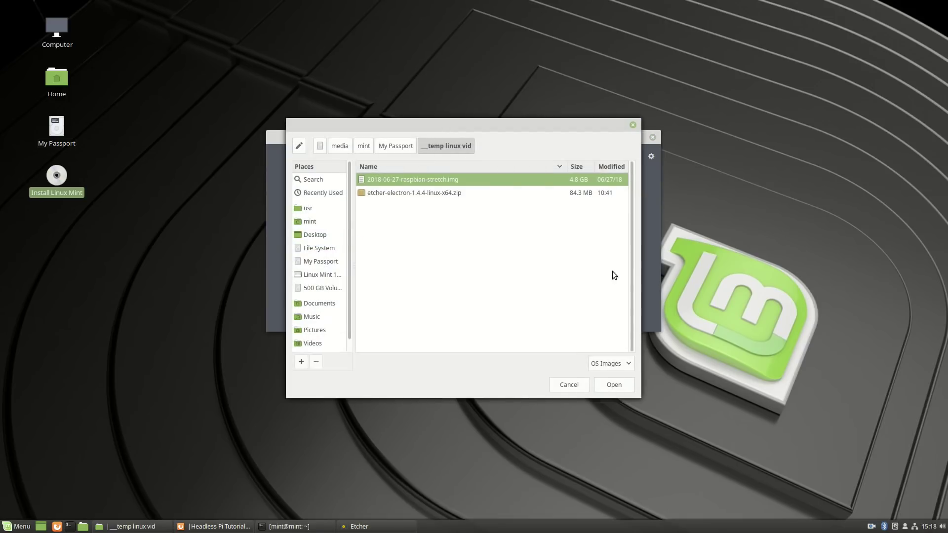
pyautogui.click(614, 386)
pyautogui.click(478, 239)
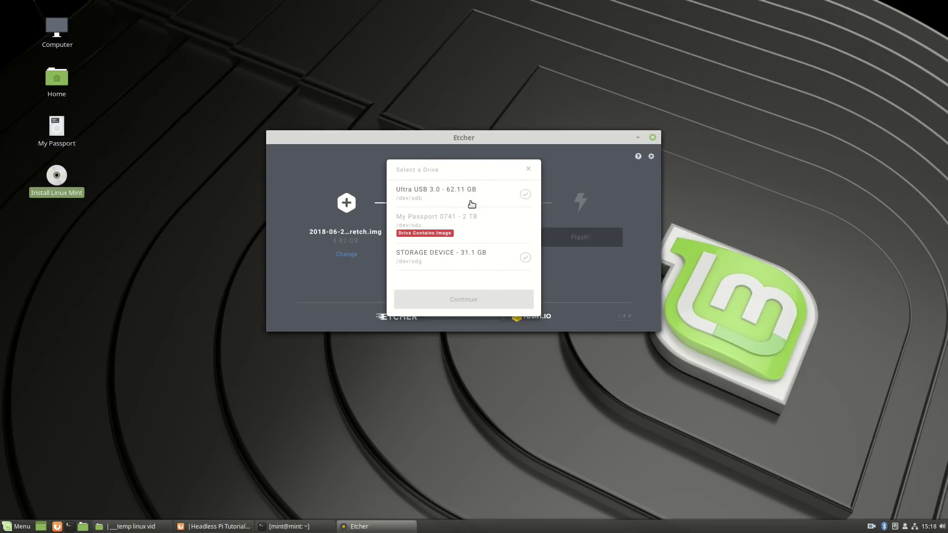
pyautogui.click(439, 264)
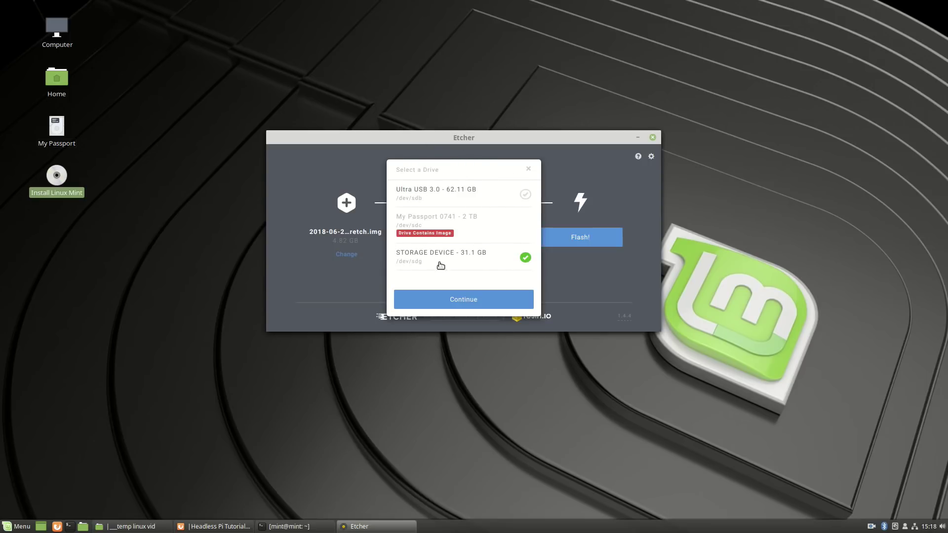
pyautogui.click(467, 302)
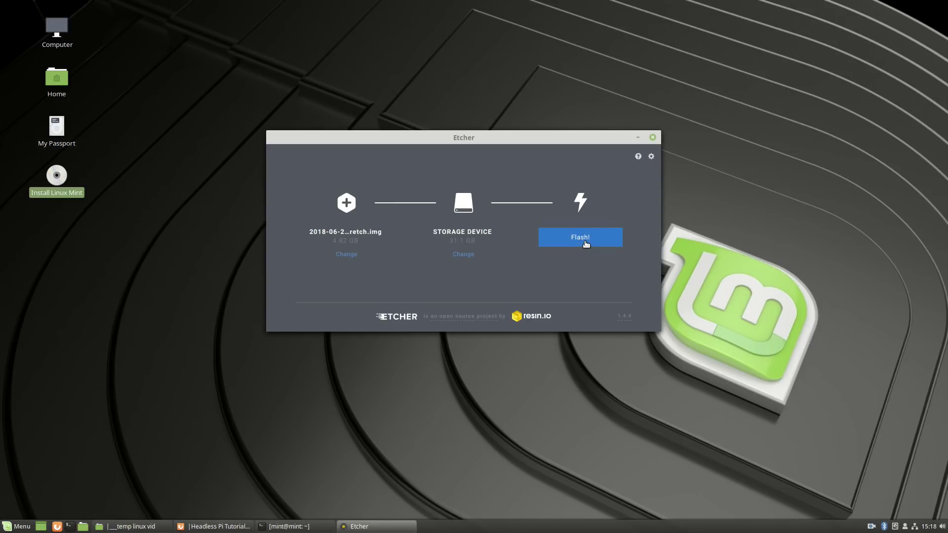
pyautogui.click(586, 244)
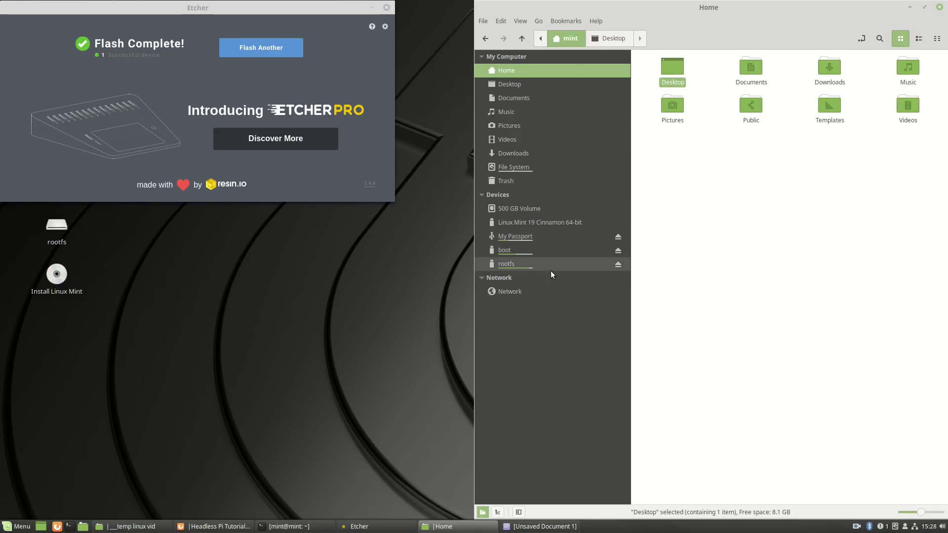
# Browse the flashed card's rootfs partition, ending in its boot partition in the file manager
pyautogui.click(530, 267)
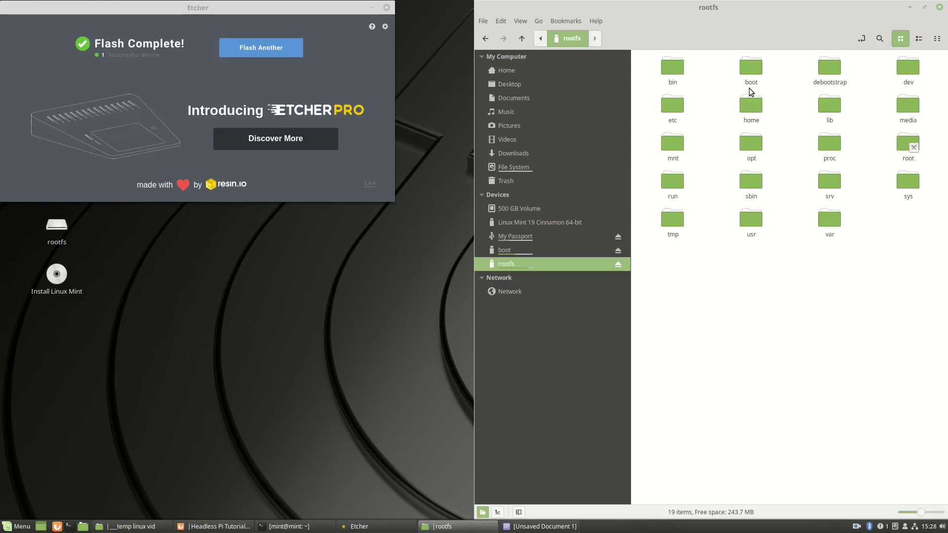
pyautogui.click(506, 249)
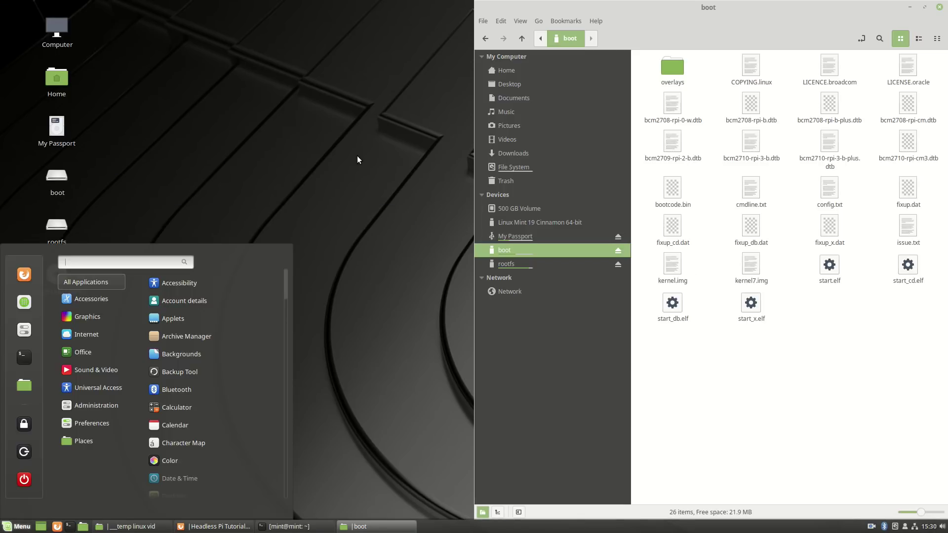
# Create a blank document in the text editor and save it as ssh, without extension, on the boot partition
pyautogui.write('text')
pyautogui.press('Return')
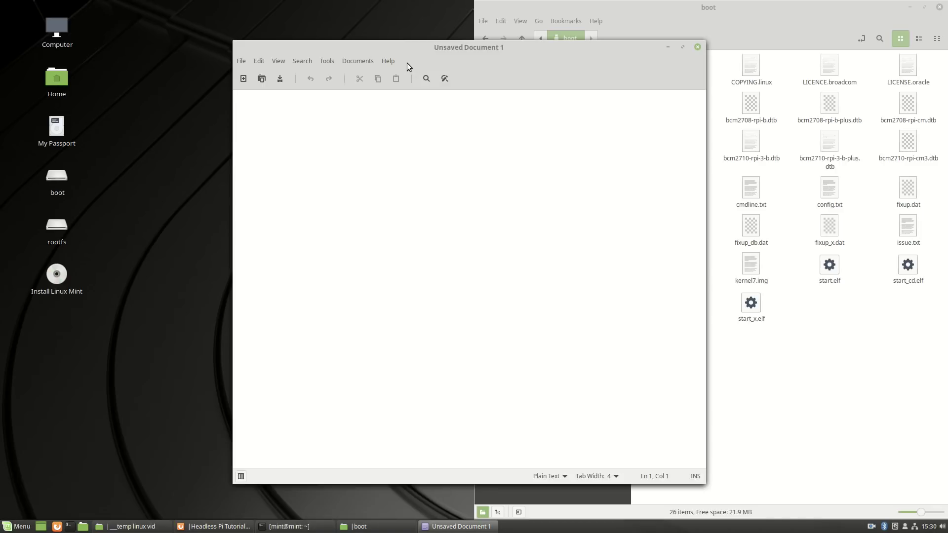
pyautogui.click(242, 64)
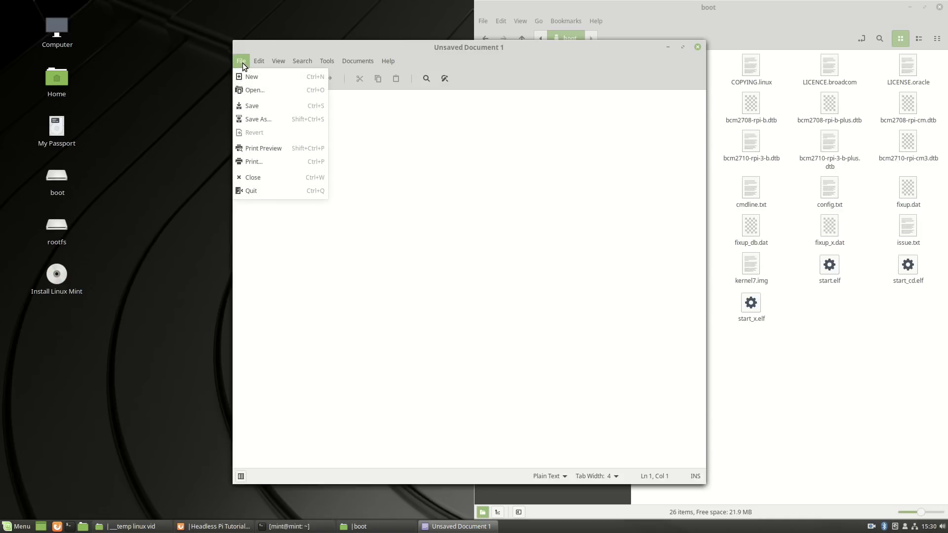
pyautogui.click(258, 115)
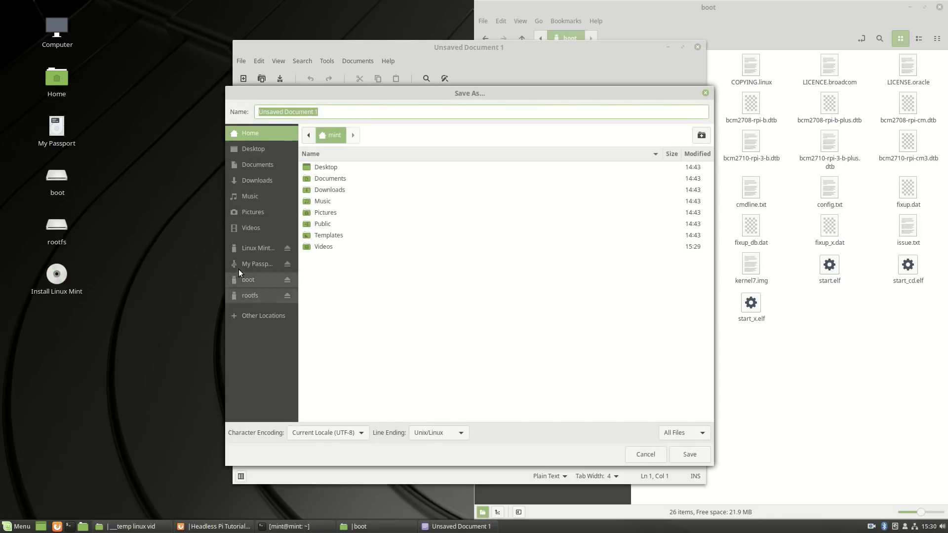
pyautogui.click(250, 279)
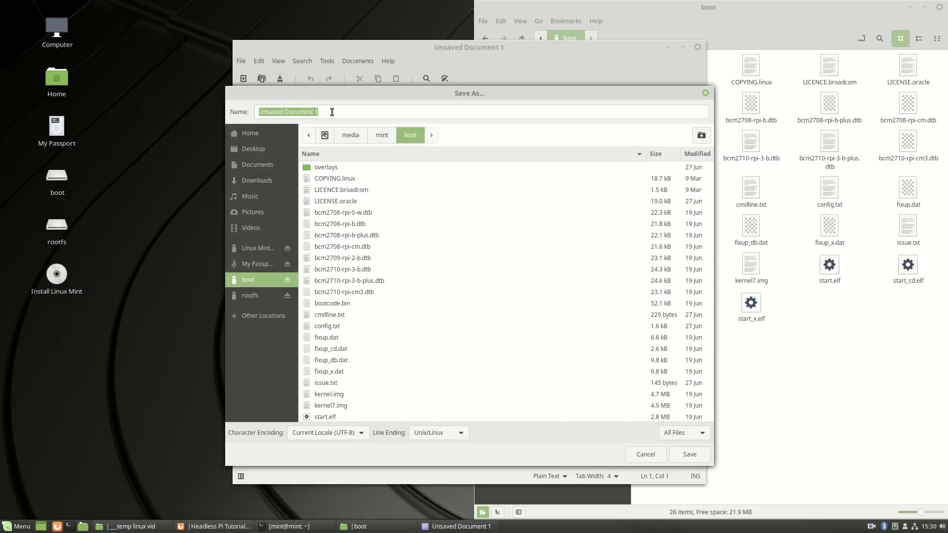
pyautogui.write('ssh')
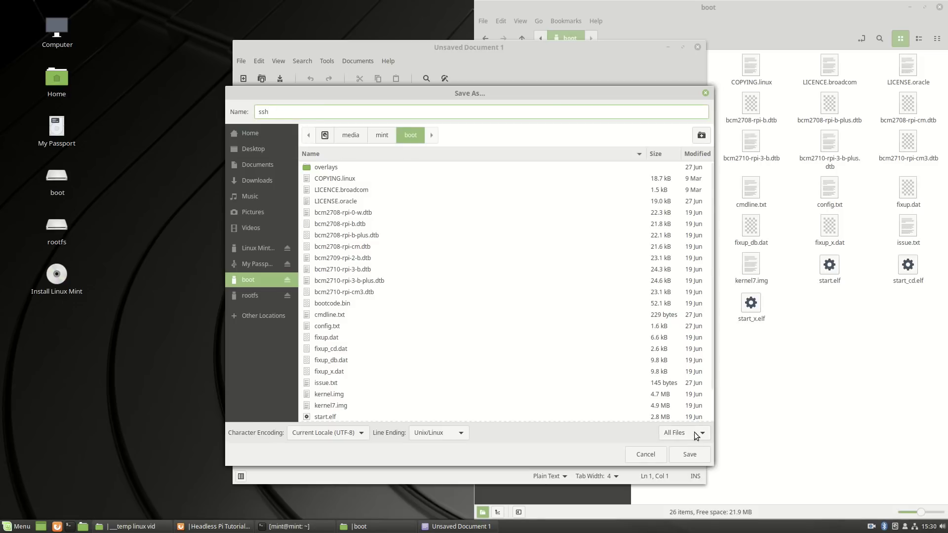
pyautogui.click(690, 455)
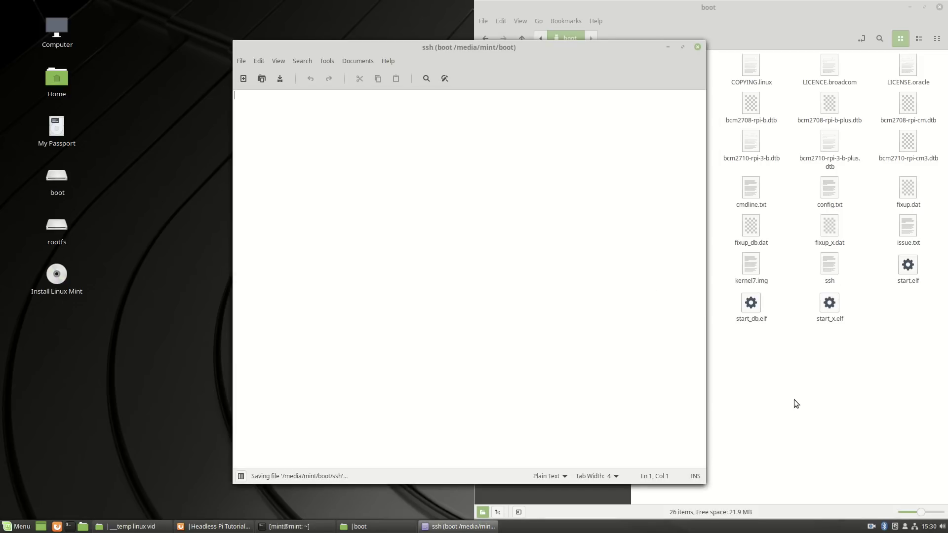
# Check that the ssh file is in the boot folder and close the text editor
pyautogui.click(795, 404)
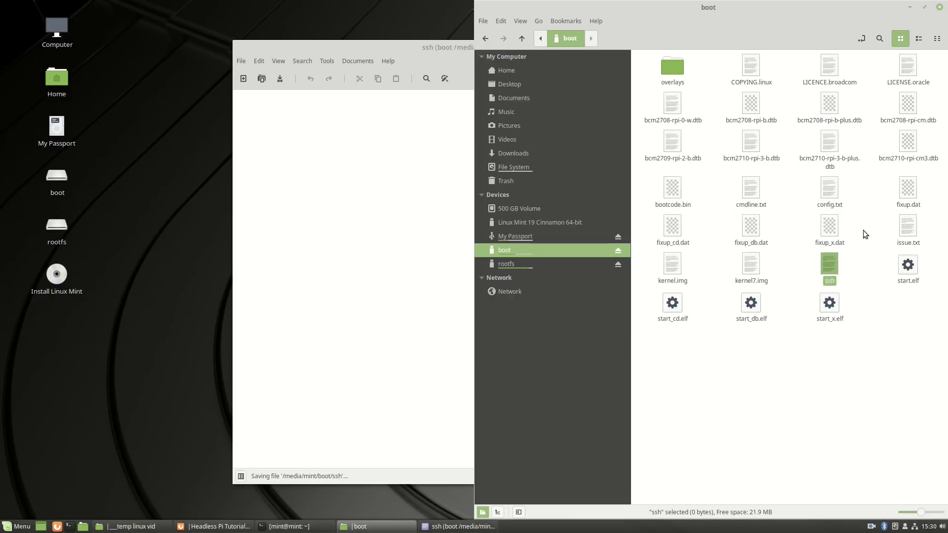
pyautogui.click(830, 266)
pyautogui.click(448, 45)
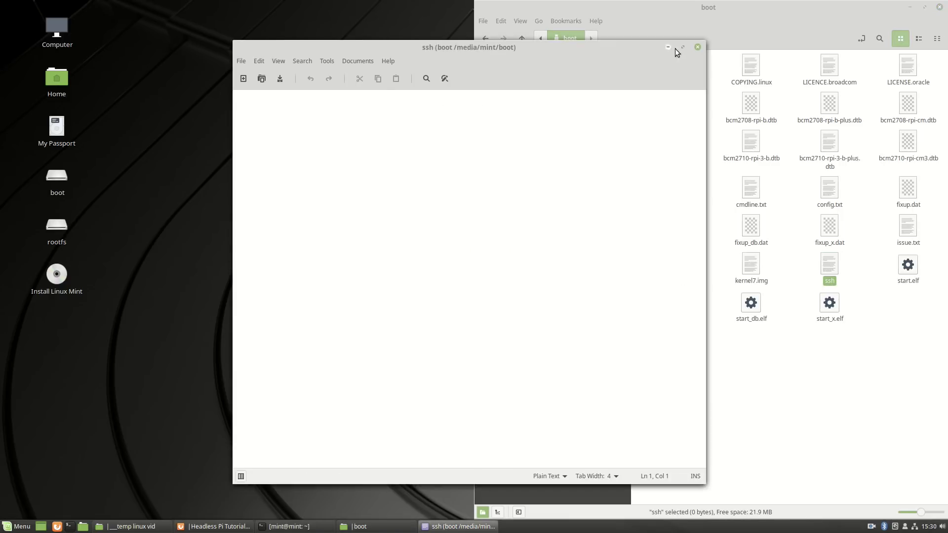
pyautogui.click(699, 47)
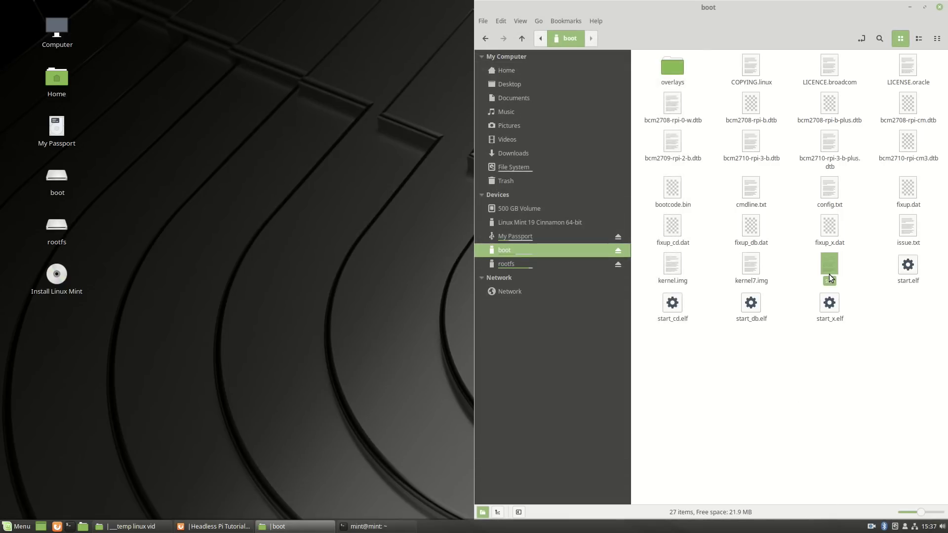
pyautogui.click(830, 277)
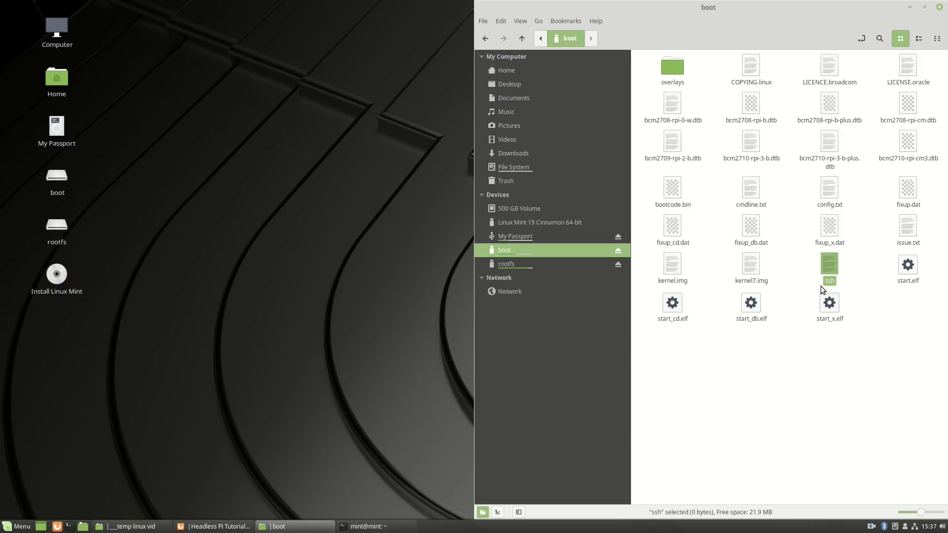
pyautogui.click(706, 351)
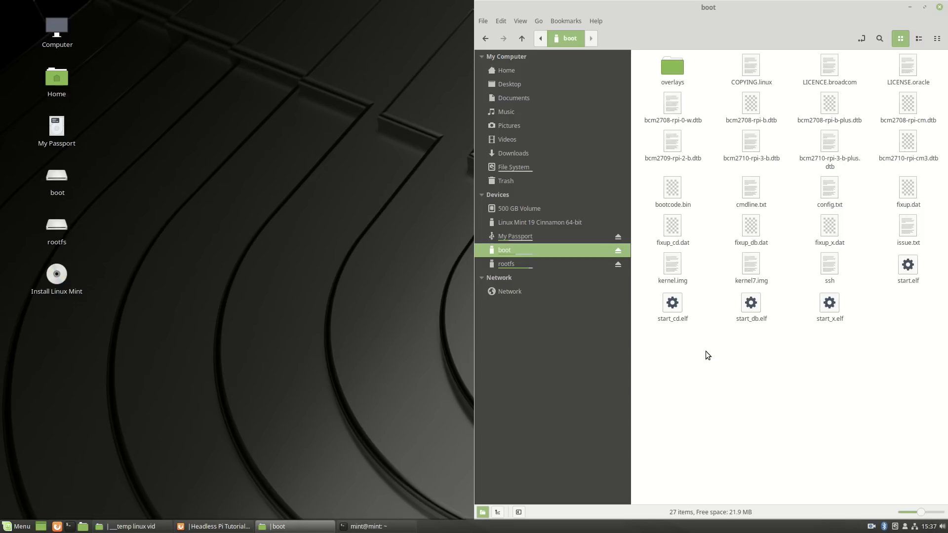
# Open a terminal in the boot folder, filling the left half of the screen, and run sudo nano wpa_supplicant.conf
pyautogui.rightClick(705, 345)
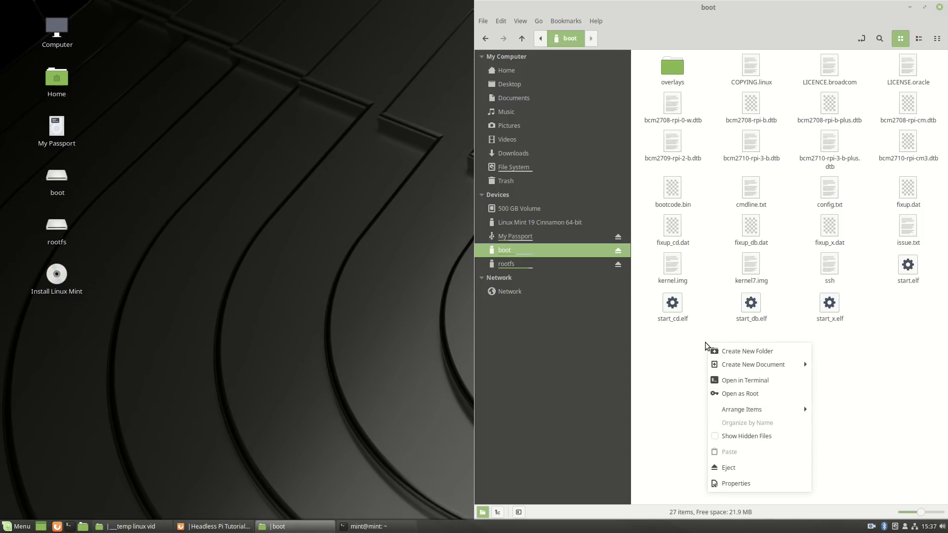
pyautogui.click(776, 380)
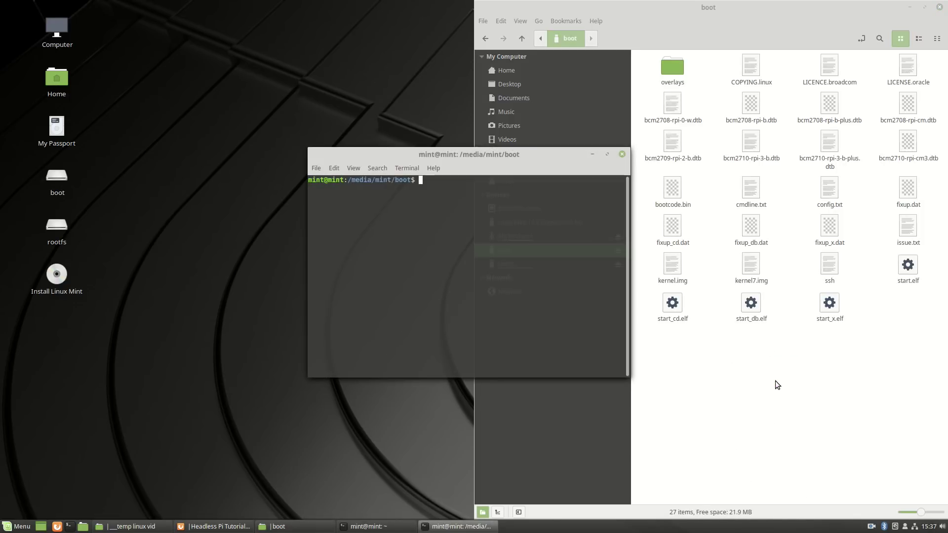
pyautogui.press('super+Left')
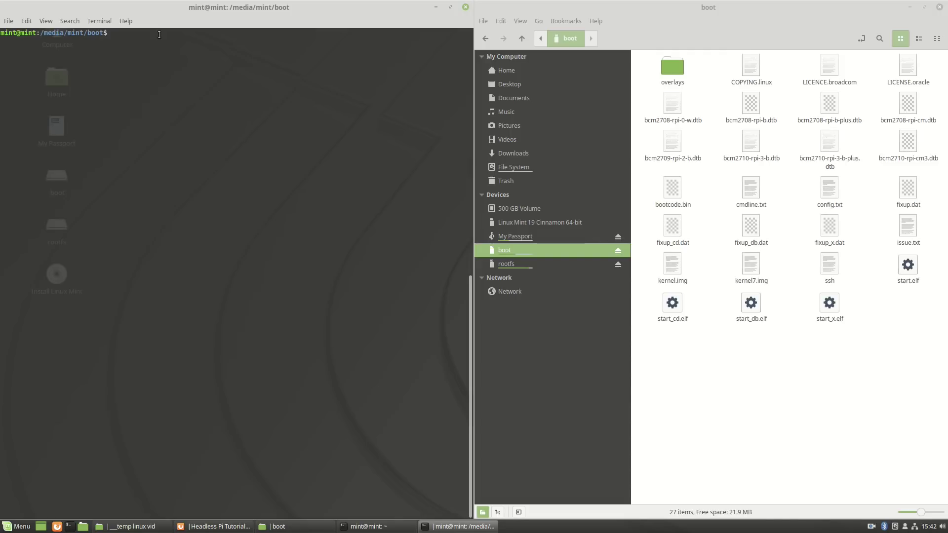
pyautogui.write('sudo nano')
pyautogui.write('wpa_supplicant.conf')
pyautogui.press('Return')
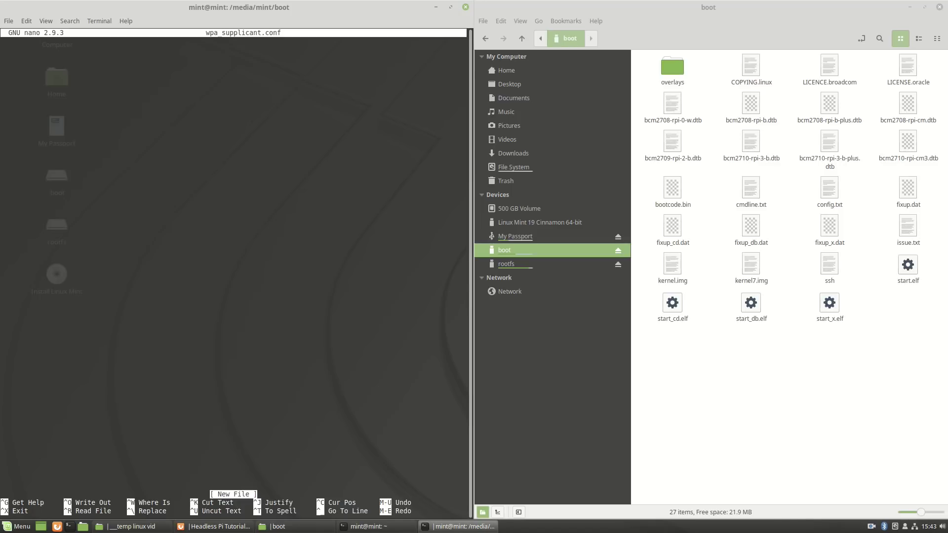
# Paste the Wi-Fi configuration template with the country, control interface and network block into wpa_supplicant.conf
pyautogui.hotkey('alt', 'Tab')
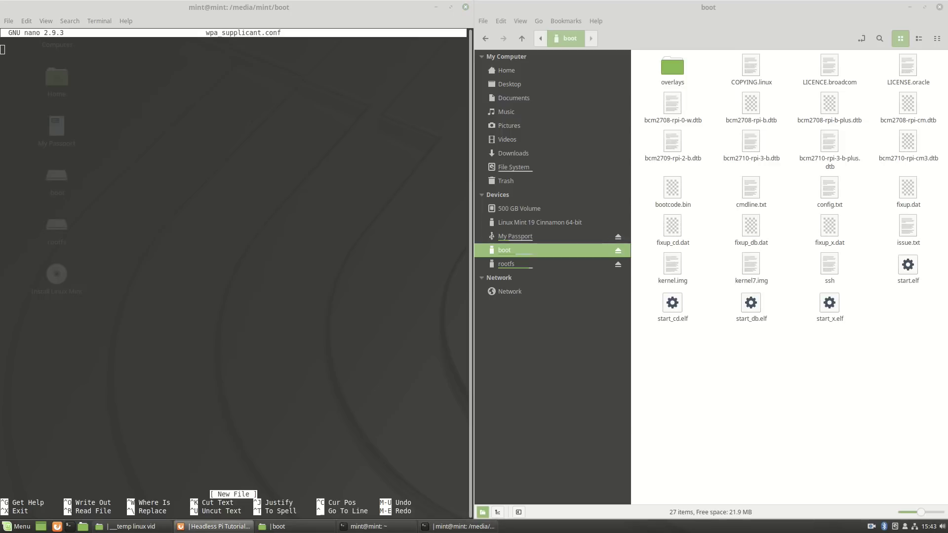
pyautogui.click(65, 55)
pyautogui.hotkey('ctrl', 'shift', 'v')
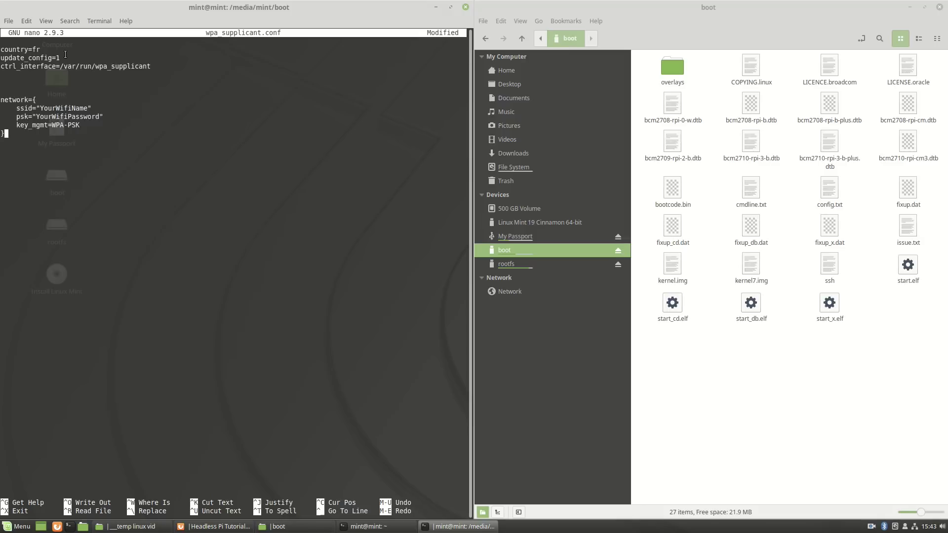
# Change the country code in wpa_supplicant.conf to gb
pyautogui.press('Up')
pyautogui.press('Up')
pyautogui.press('Up')
pyautogui.press('Up')
pyautogui.press('Up')
pyautogui.press('Up')
pyautogui.press('Up')
pyautogui.press('Up')
pyautogui.press('Up')
pyautogui.press('Right')
pyautogui.press('Right')
pyautogui.press('Right')
pyautogui.press('Right')
pyautogui.press('Right')
pyautogui.press('Right')
pyautogui.press('Right')
pyautogui.press('Right')
pyautogui.press('Right')
pyautogui.press('Right')
pyautogui.press('BackSpace')
pyautogui.press('BackSpace')
pyautogui.write('gb')
# Set key_mgmt in the network block to NONE
pyautogui.press('Right')
pyautogui.press('Right')
pyautogui.press('Right')
pyautogui.press('Right')
pyautogui.press('Right')
pyautogui.press('Down')
pyautogui.press('End')
pyautogui.press('Down')
pyautogui.press('Down')
pyautogui.press('Down')
pyautogui.press('Down')
pyautogui.press('Left')
pyautogui.press('Left')
pyautogui.press('Left')
pyautogui.press('Left')
pyautogui.press('Left')
pyautogui.press('Left')
pyautogui.press('Down')
pyautogui.press('Down')
pyautogui.press('Right')
pyautogui.press('Right')
pyautogui.press('Right')
pyautogui.press('BackSpace')
pyautogui.press('BackSpace')
pyautogui.press('BackSpace')
pyautogui.press('BackSpace')
pyautogui.press('BackSpace')
pyautogui.press('BackSpace')
pyautogui.press('BackSpace')
pyautogui.write('NONE')
# Save the changes under the name wpa_supplicant.conf and exit nano
pyautogui.hotkey('ctrl', 'x')
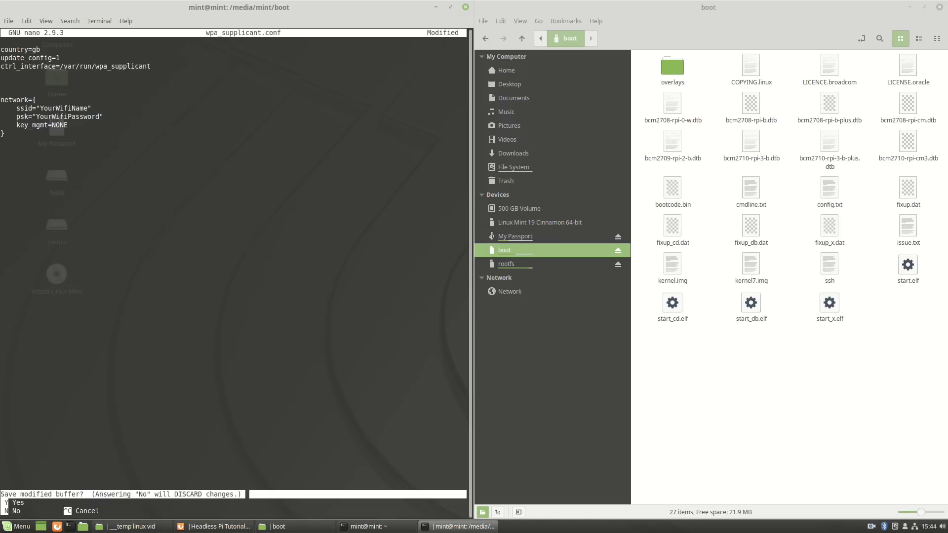
pyautogui.press('y')
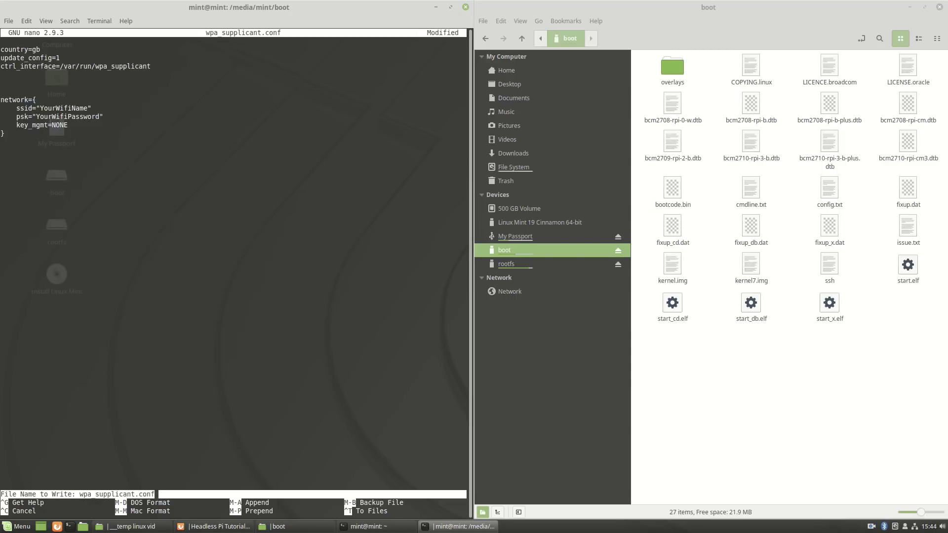
pyautogui.press('Return')
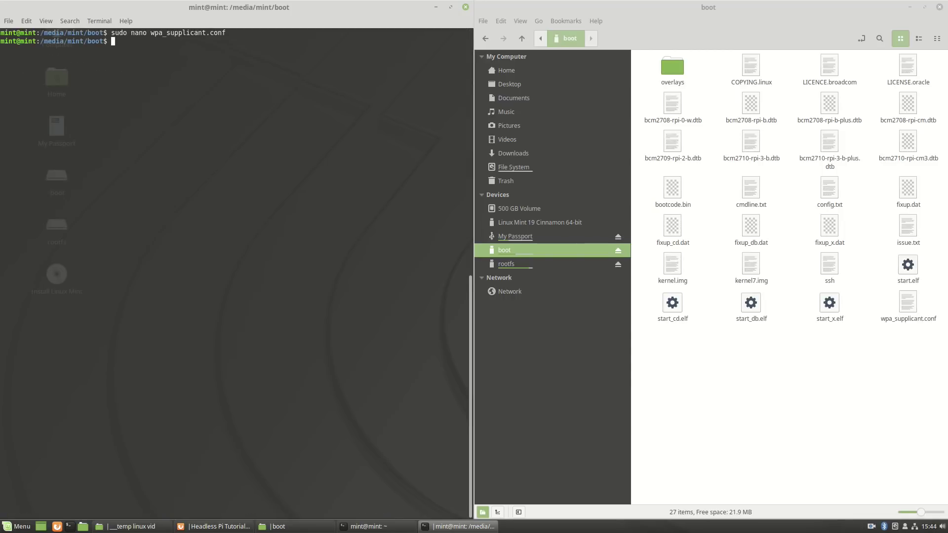
# List the boot folder's contents with ls and look for wpa_supplicant.conf
pyautogui.write('ls')
pyautogui.press('Return')
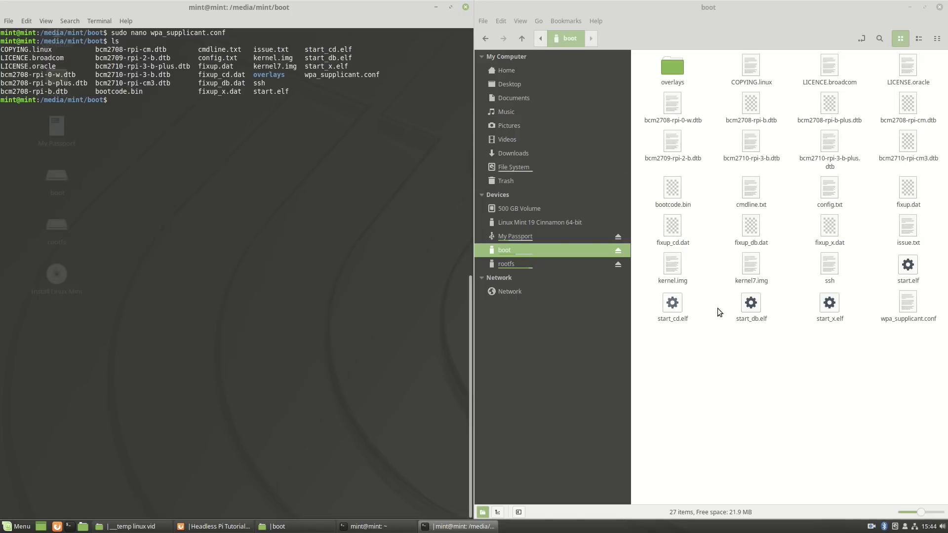
pyautogui.click(897, 310)
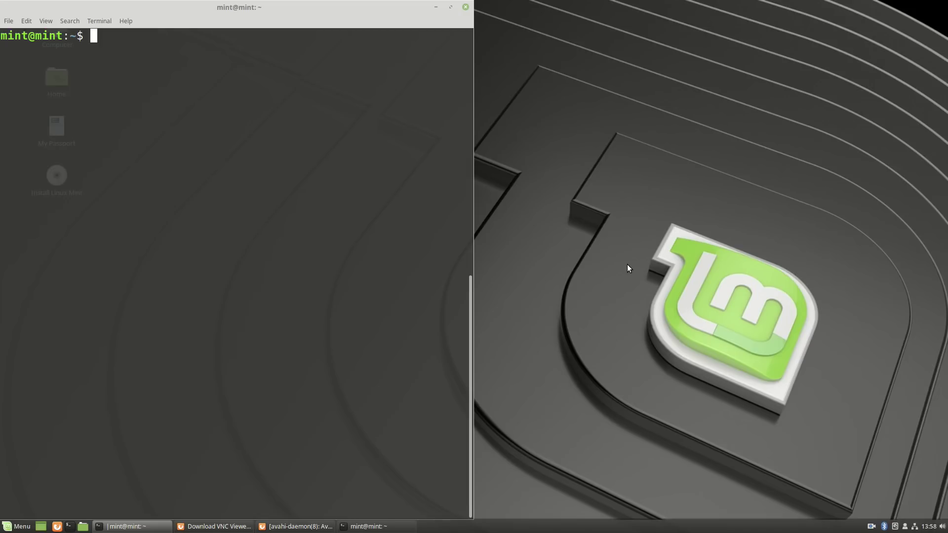
pyautogui.hotkey('ctrl', 'shift', 'v')
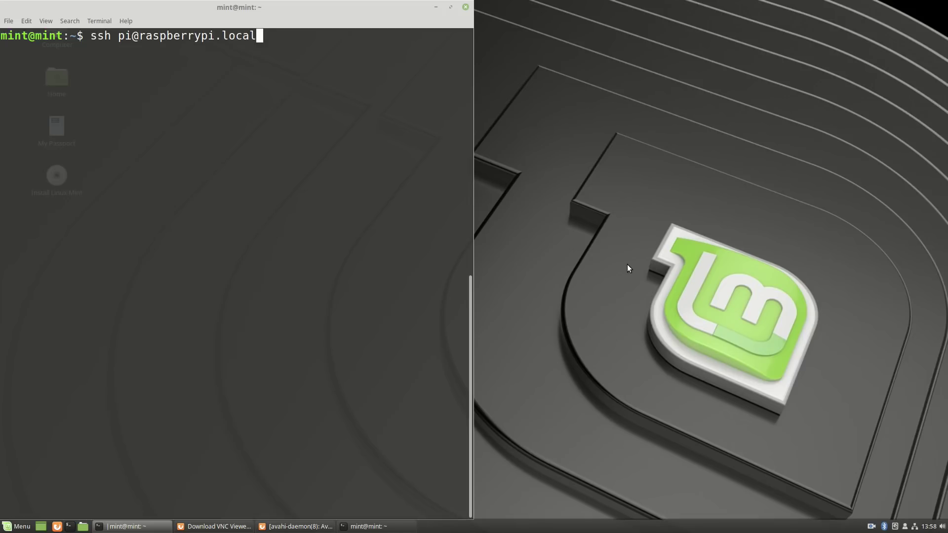
pyautogui.press('Return')
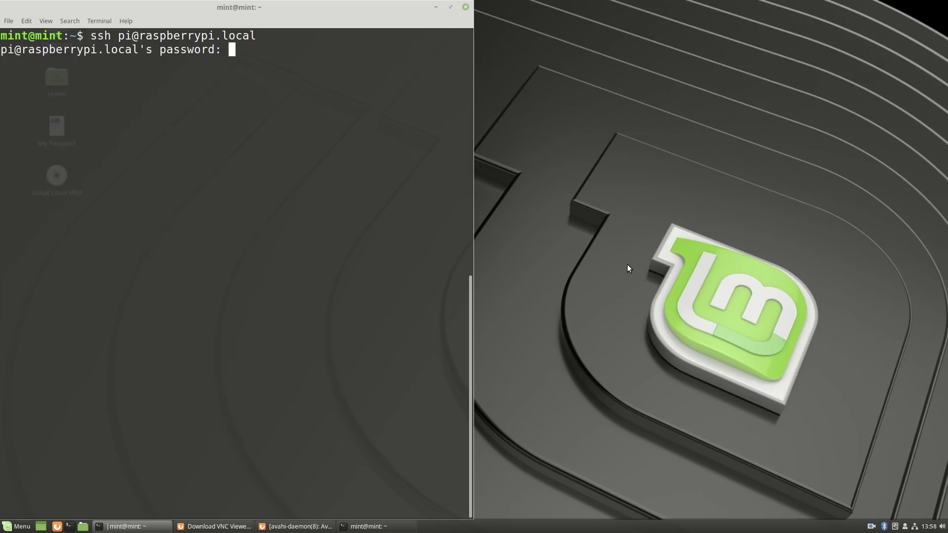
pyautogui.press('Return')
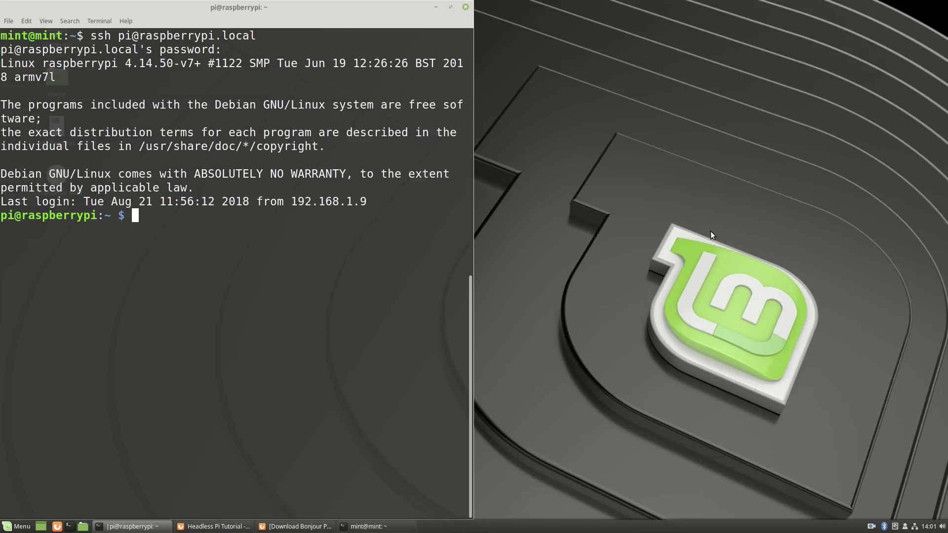
# Enter sudo apt-get install avahi-daemon at the Raspberry Pi prompt without running it
pyautogui.hotkey('ctrl', 'shift', 'v')
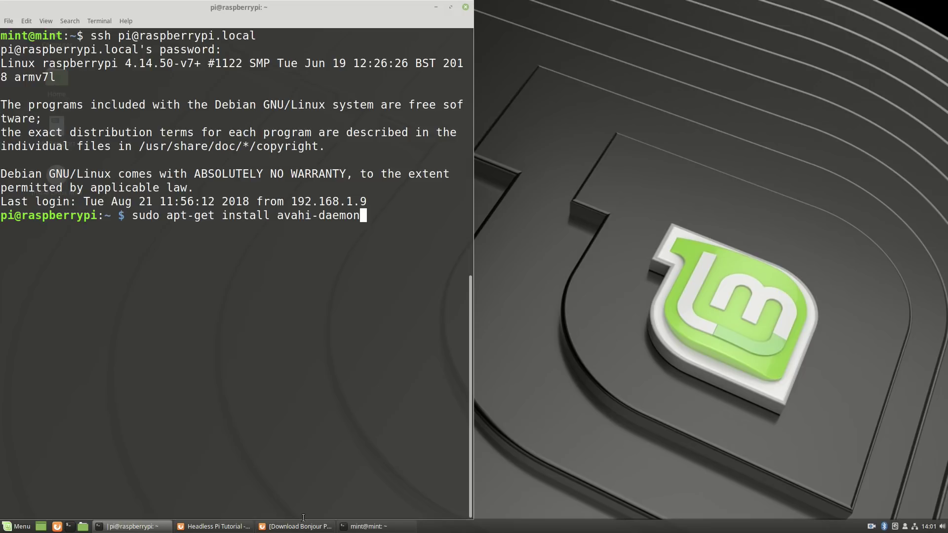
# Switch to Firefox and view the avahi-daemon man page and the download page of Bonjour Print Services for Windows v2.0.2
pyautogui.moveTo(296, 525)
pyautogui.click(284, 451)
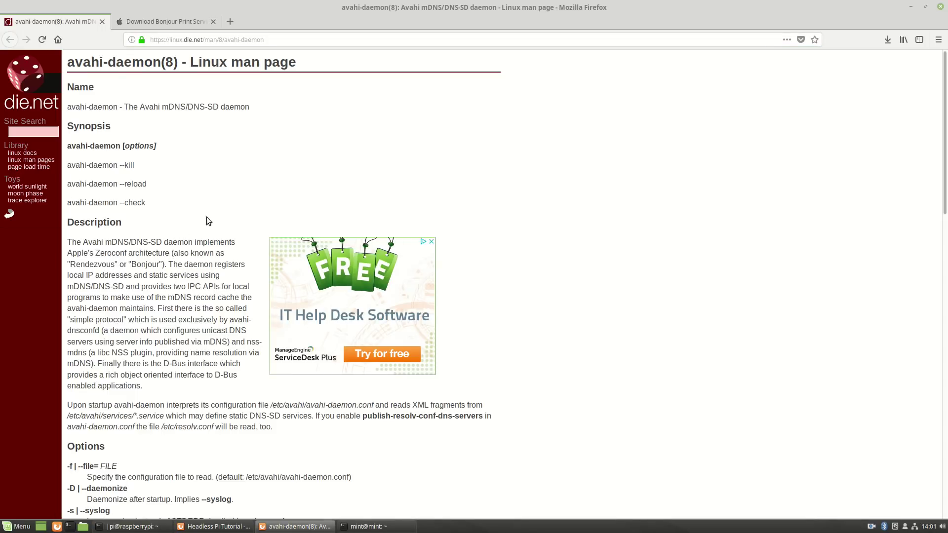
pyautogui.click(175, 21)
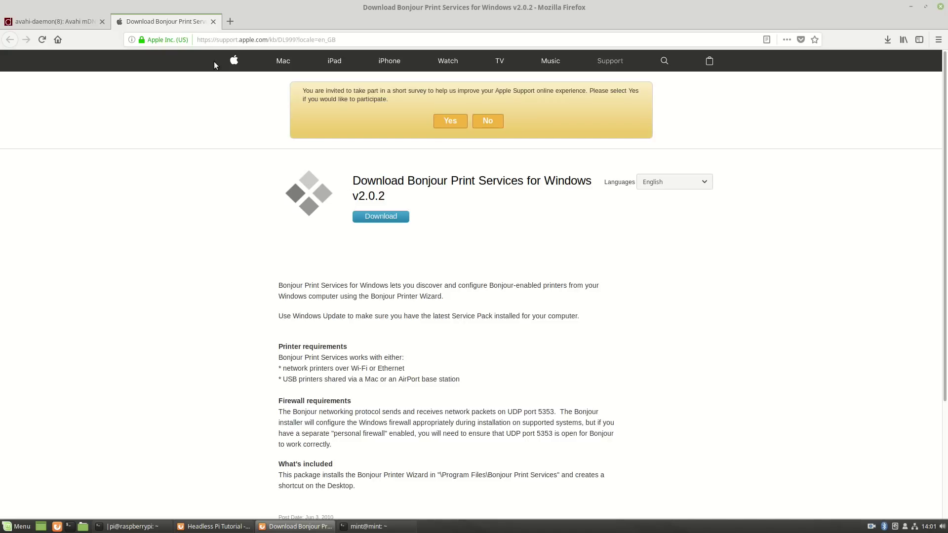
pyautogui.scroll(-1, 255, 249)
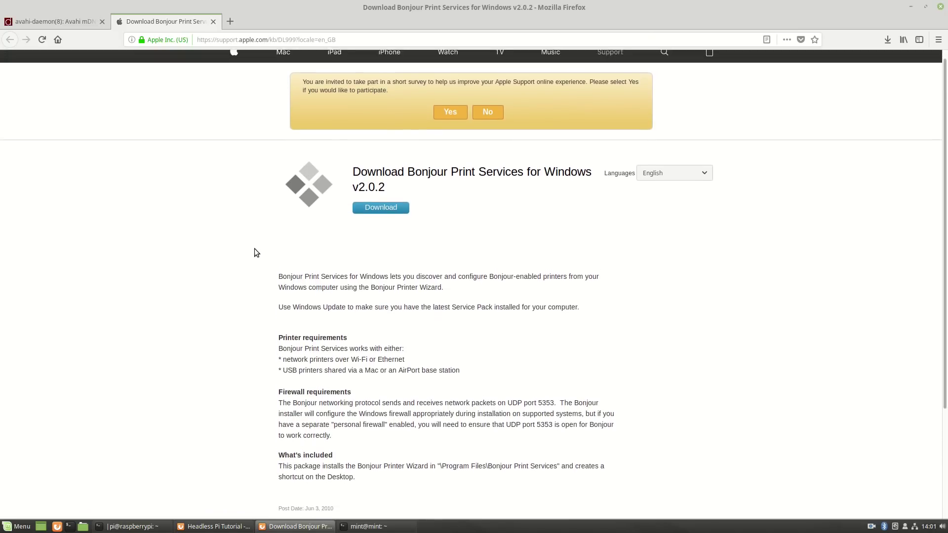
pyautogui.scroll(1, 254, 249)
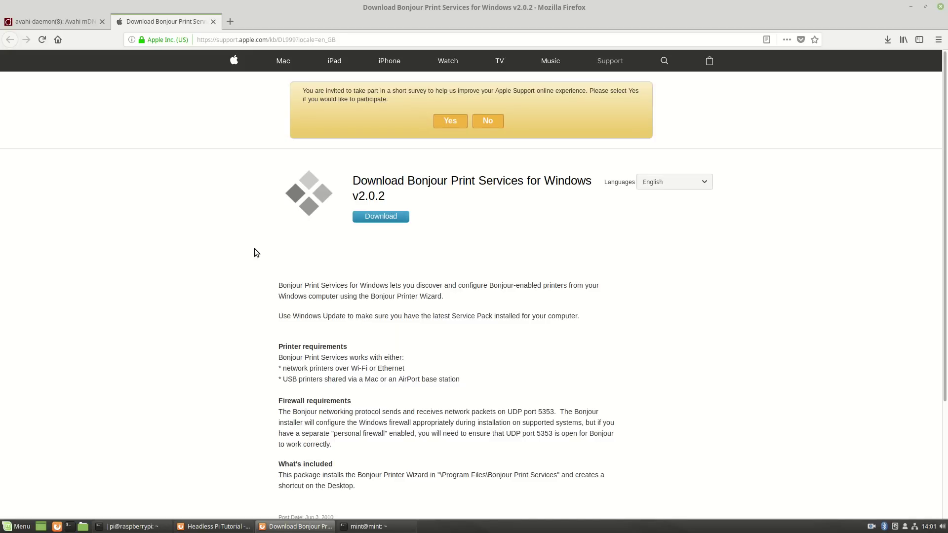
# Return to the Raspberry Pi's terminal session and refresh the package lists with sudo apt-get update
pyautogui.click(388, 527)
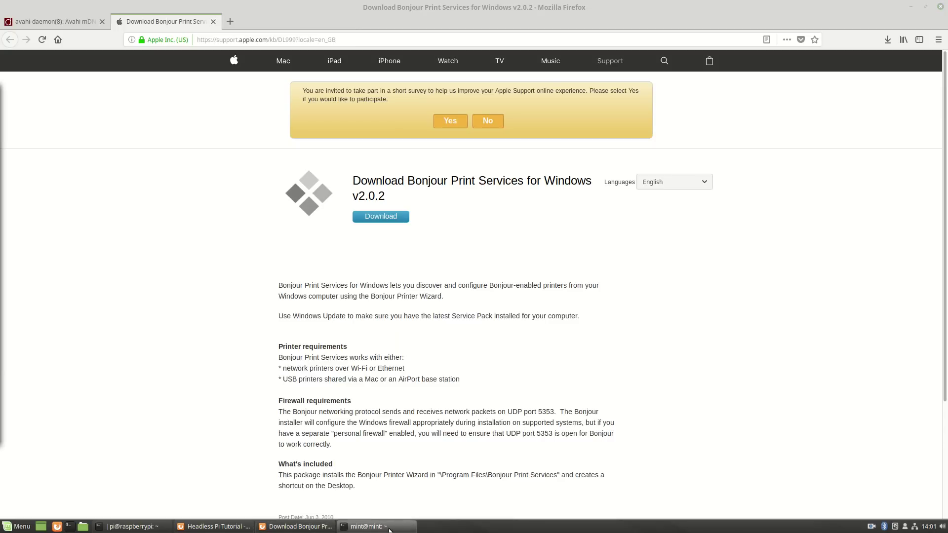
pyautogui.click(129, 527)
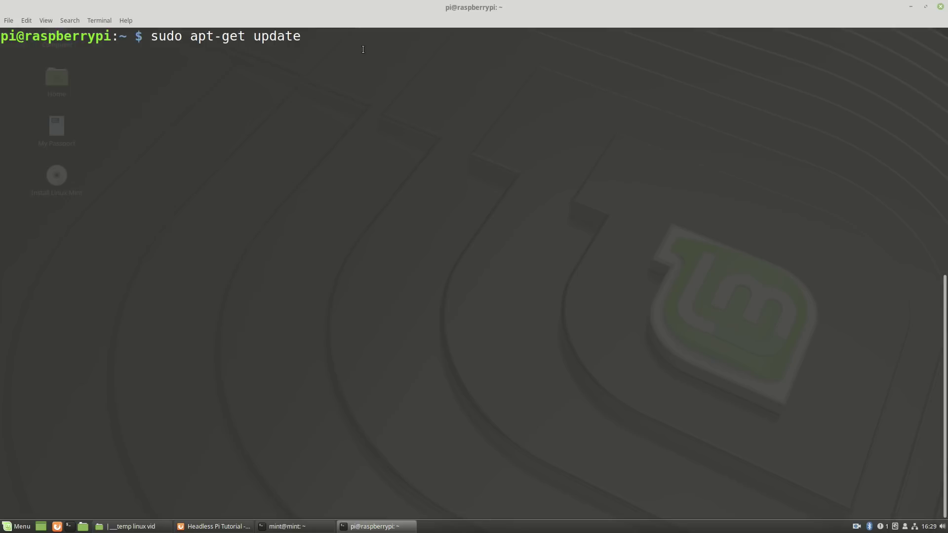
pyautogui.press('Return')
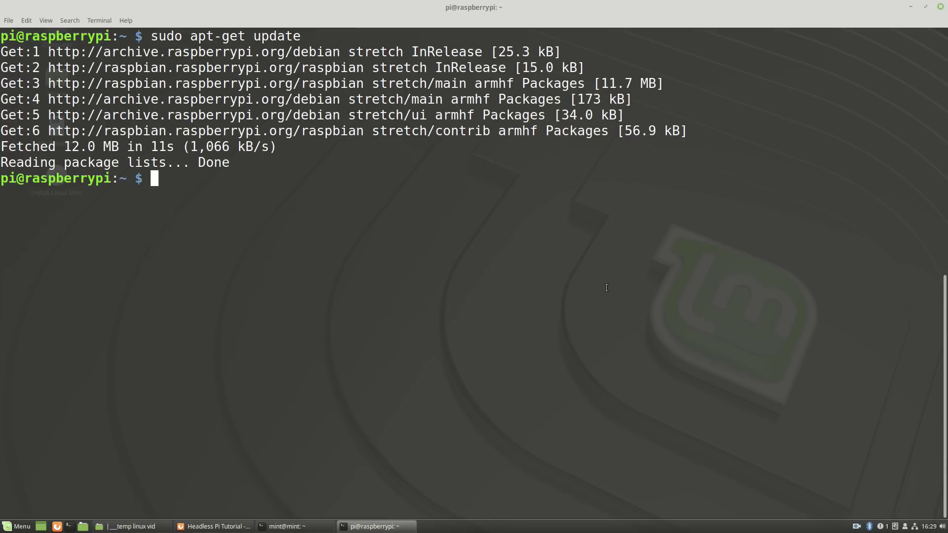